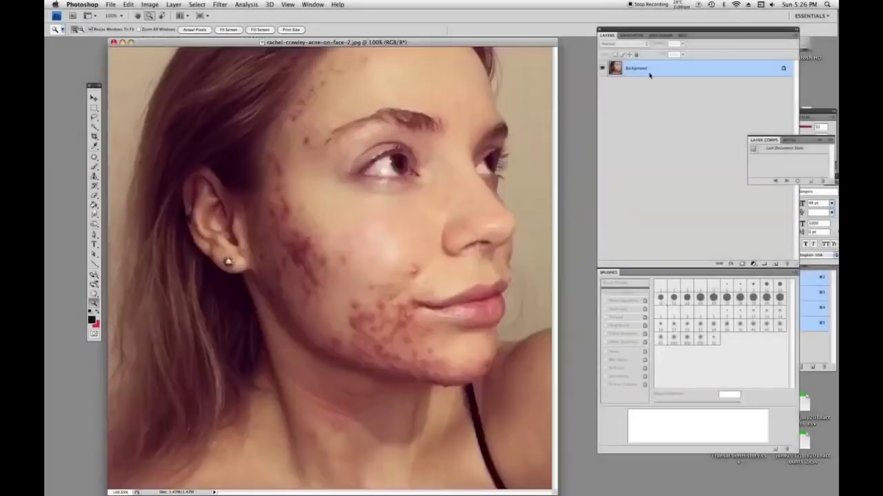
Apply Auto Color to remove the warm cast, then zoom in on the forehead and eye.
key(ctrl+shift+b)
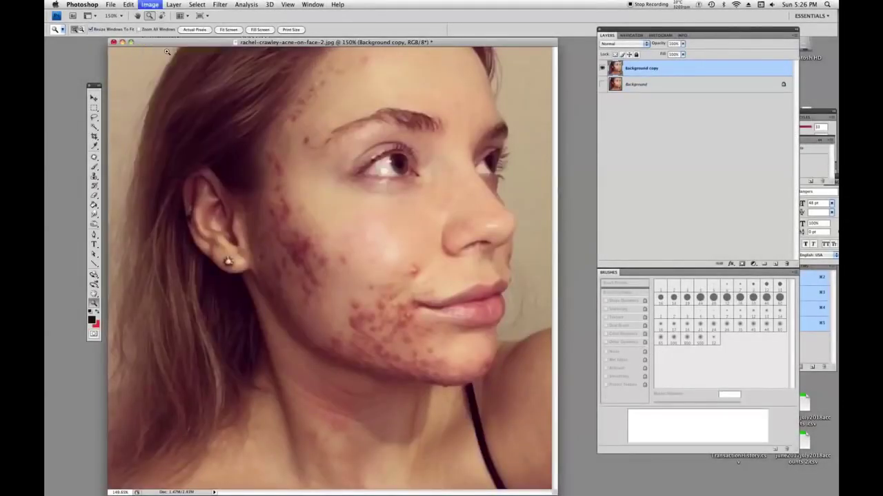
click(275, 108)
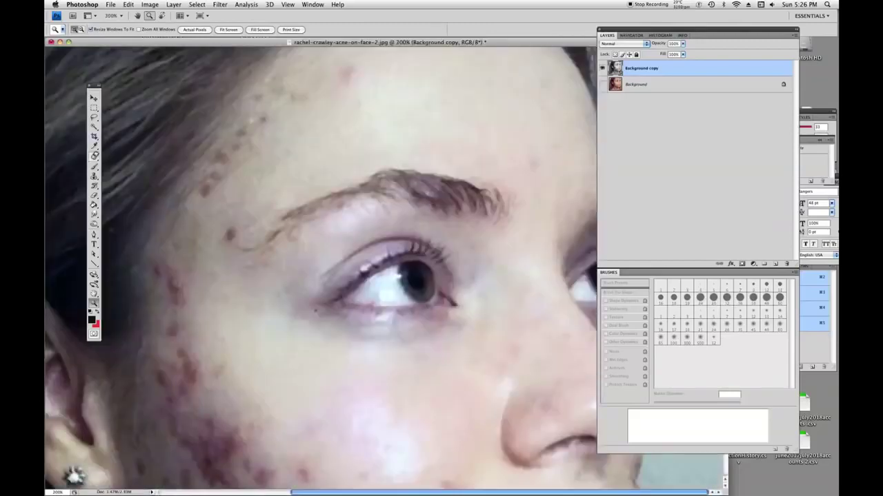
Patch three small forehead blemishes beside the eyebrow with nearby clean skin.
key(j)
drag(273, 109, 269, 111)
drag(348, 80, 348, 80)
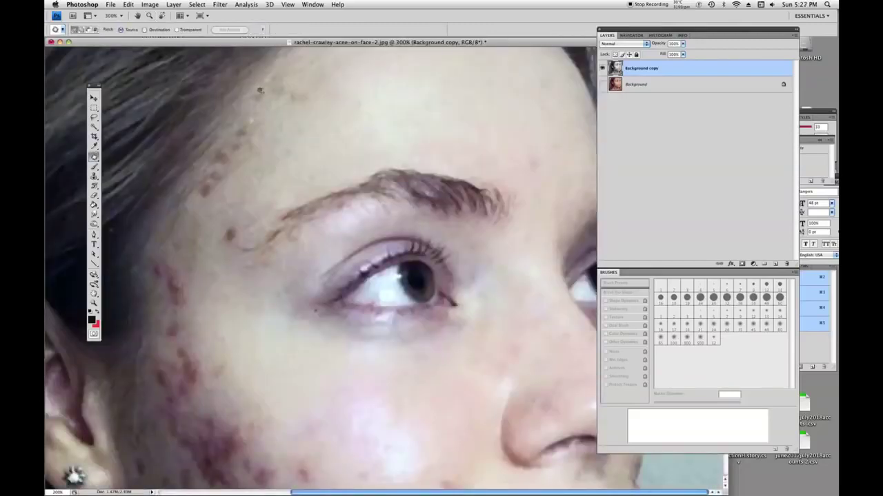
key(ctrl+d)
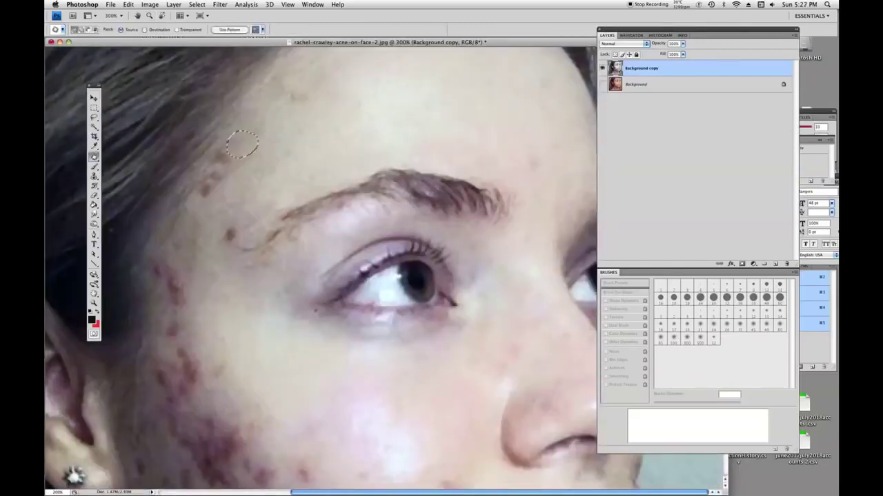
drag(220, 153, 262, 138)
key(ctrl+d)
drag(200, 177, 201, 180)
drag(207, 185, 281, 125)
key(ctrl+d)
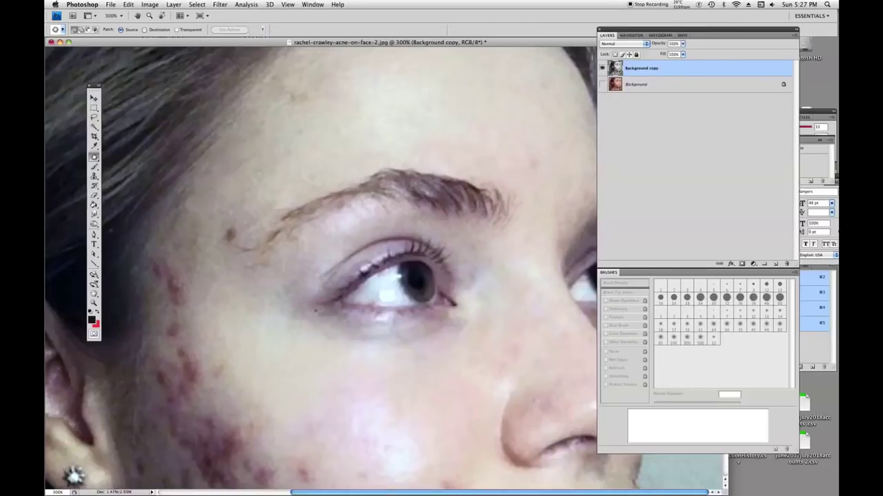
Clone clean skin over the temple blemish beside the cheek and ear.
drag(256, 182, 342, 69)
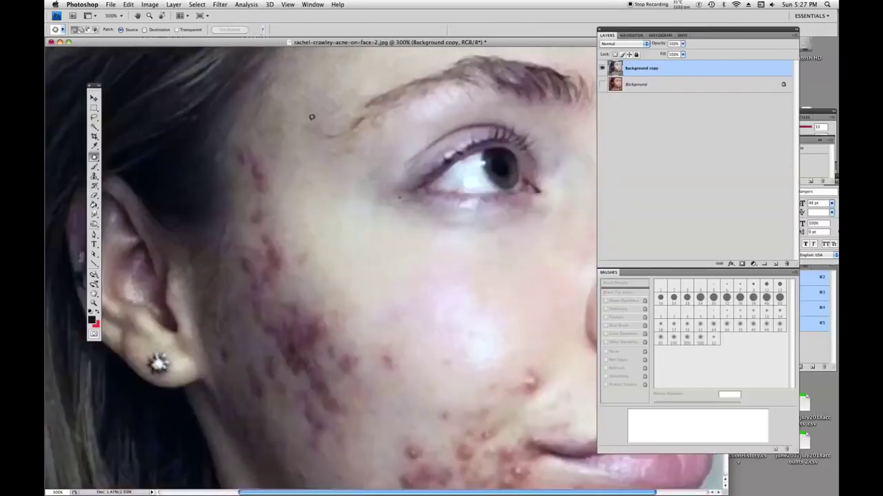
key(s)
click(243, 156)
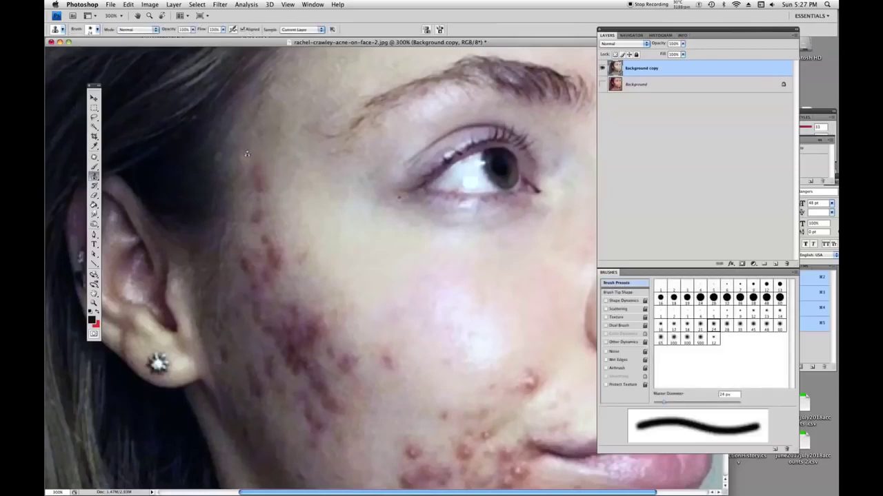
At 500%, clone clean skin over the red blemishes on the mid cheek.
key(super+equal)
key(super+equal)
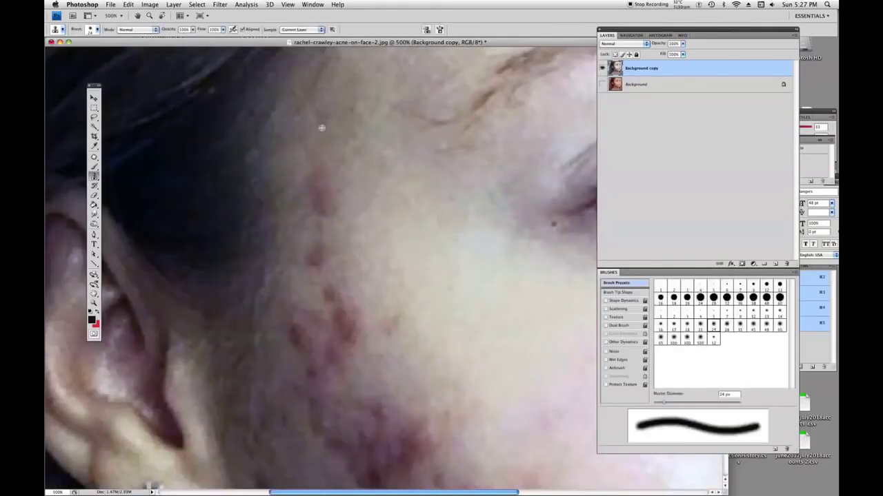
click(320, 204)
click(316, 256)
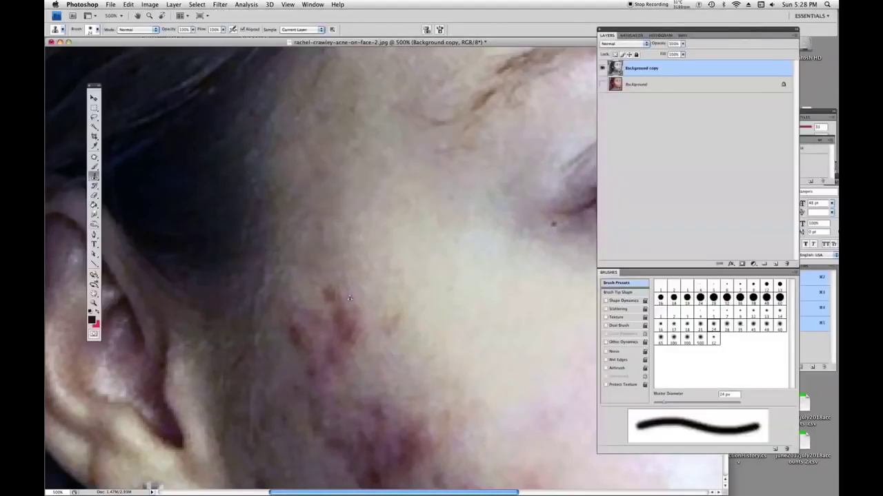
click(330, 293)
click(347, 325)
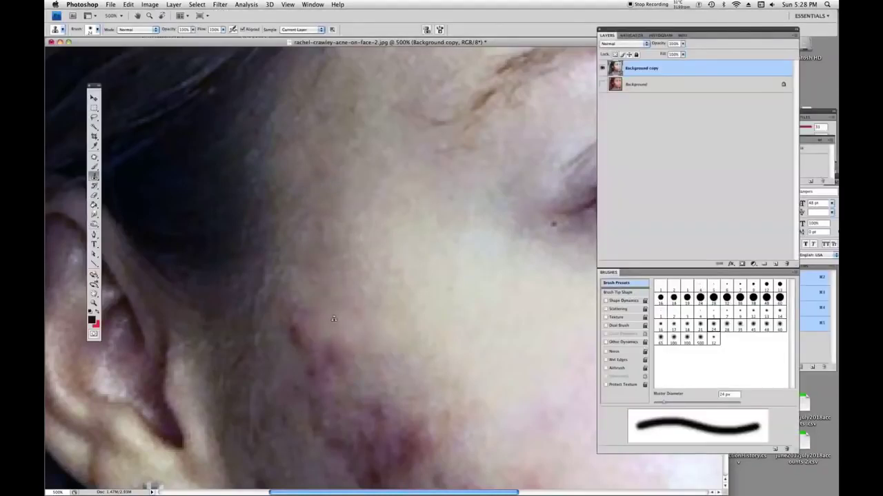
click(332, 355)
click(298, 334)
click(310, 355)
click(313, 371)
Clone over the remaining red spots on the lower cheek.
click(338, 376)
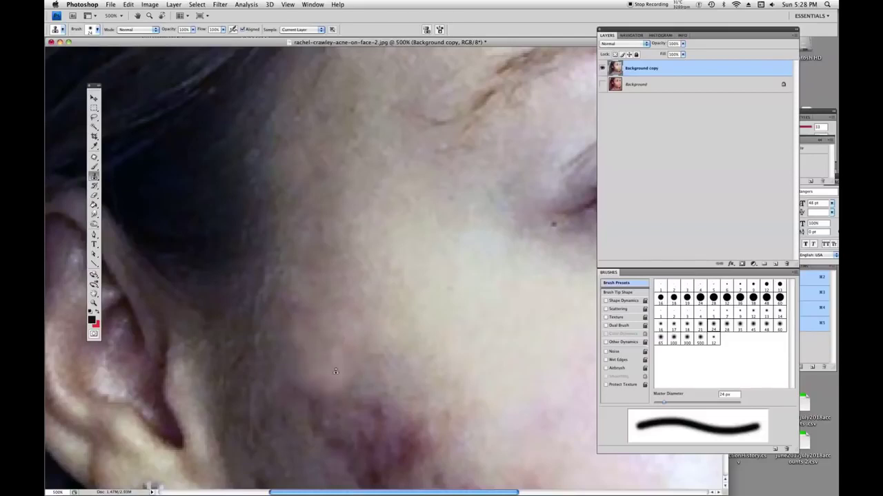
click(375, 366)
click(359, 385)
click(383, 400)
click(393, 372)
click(423, 404)
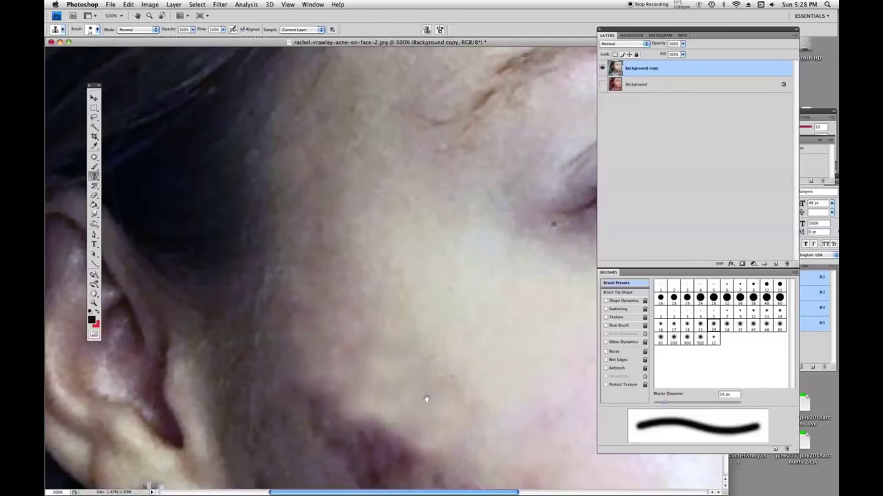
Clone over the dark acne patch by the ear and the leftover spots around it.
drag(424, 404, 365, 144)
mouse_move(290, 183)
mouse_down()
mouse_move(362, 224)
mouse_move(352, 272)
mouse_move(374, 272)
mouse_up()
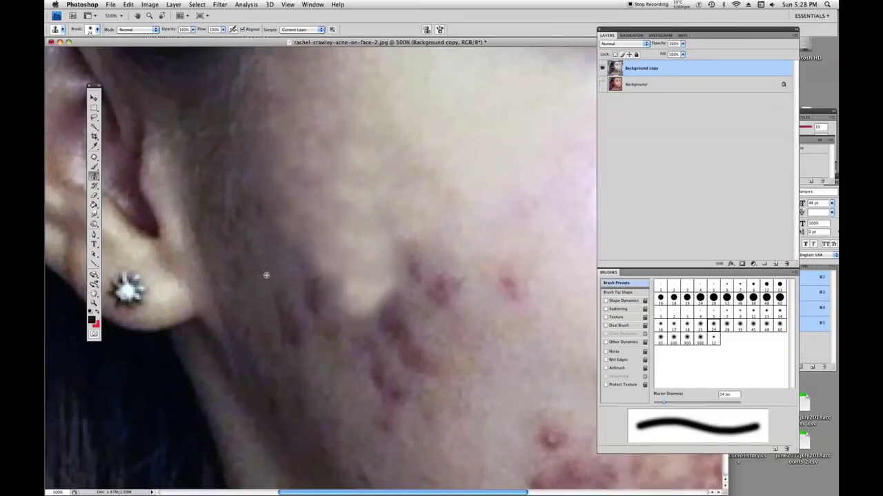
mouse_move(296, 345)
mouse_down()
mouse_move(292, 310)
mouse_move(293, 339)
mouse_move(373, 376)
mouse_move(379, 324)
mouse_move(418, 353)
mouse_move(396, 329)
mouse_move(393, 352)
mouse_up()
drag(441, 278, 417, 273)
drag(507, 280, 511, 289)
drag(391, 390, 386, 400)
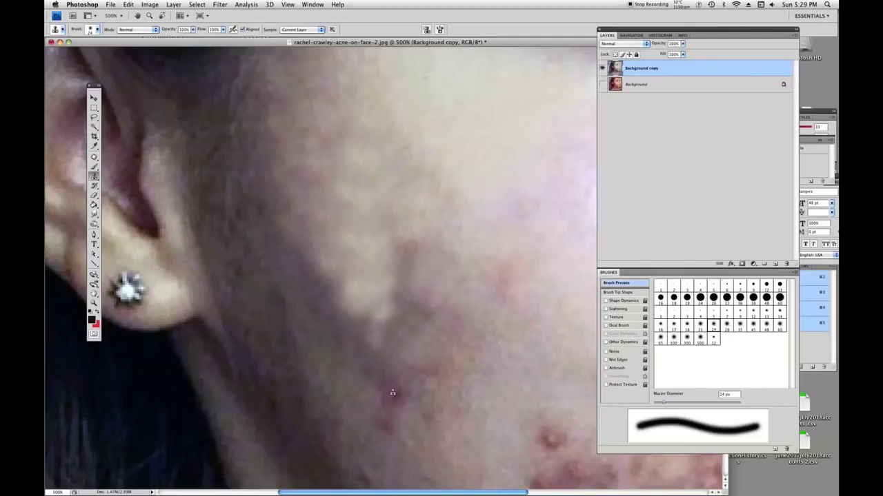
Zoom out to 300% and outline a rough cheek area with the Patch tool.
key(ctrl+minus)
key(ctrl+minus)
key(j)
drag(293, 164, 373, 195)
Patch three rough areas on the lower cheek with smoother nearby skin.
drag(321, 262, 320, 366)
key(ctrl+d)
drag(324, 286, 328, 288)
drag(322, 324, 327, 387)
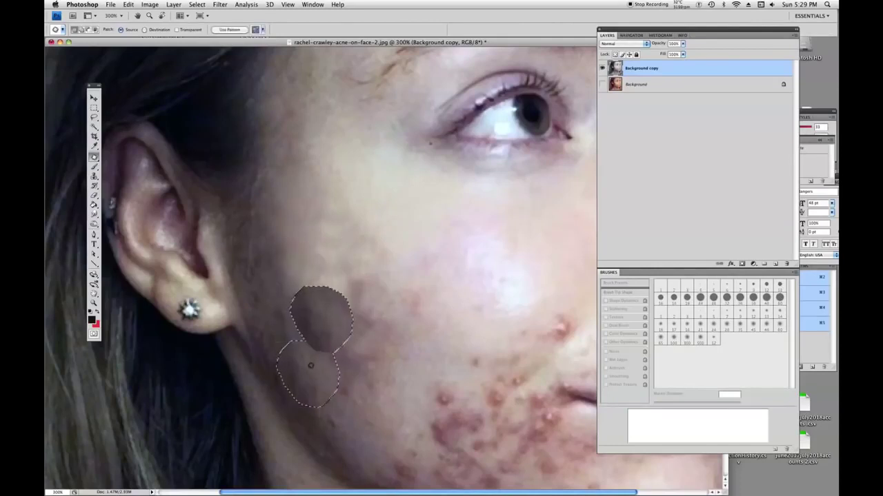
key(ctrl+d)
drag(356, 331, 358, 330)
drag(361, 296, 391, 224)
key(ctrl+d)
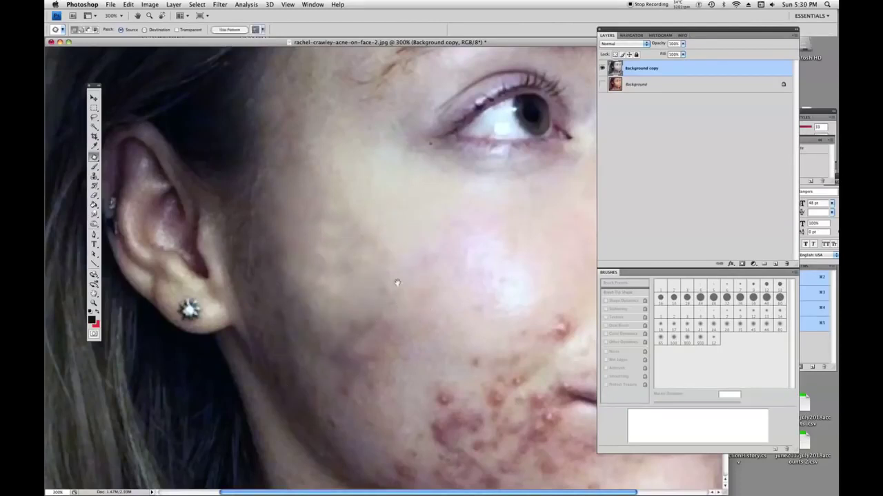
Patch the uneven blotches on the upper cheek beside the ear.
scroll(398, 282, down, 5)
drag(289, 135, 284, 181)
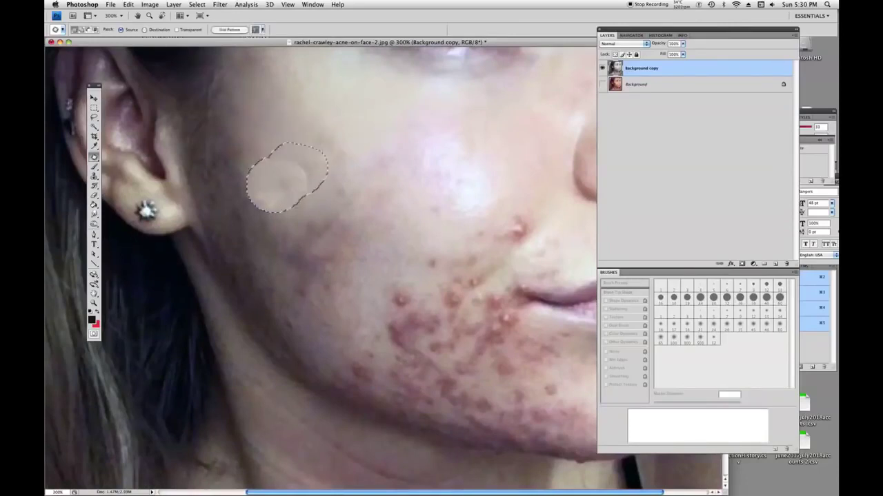
key(ctrl+d)
drag(326, 216, 324, 219)
drag(316, 236, 357, 109)
key(ctrl+d)
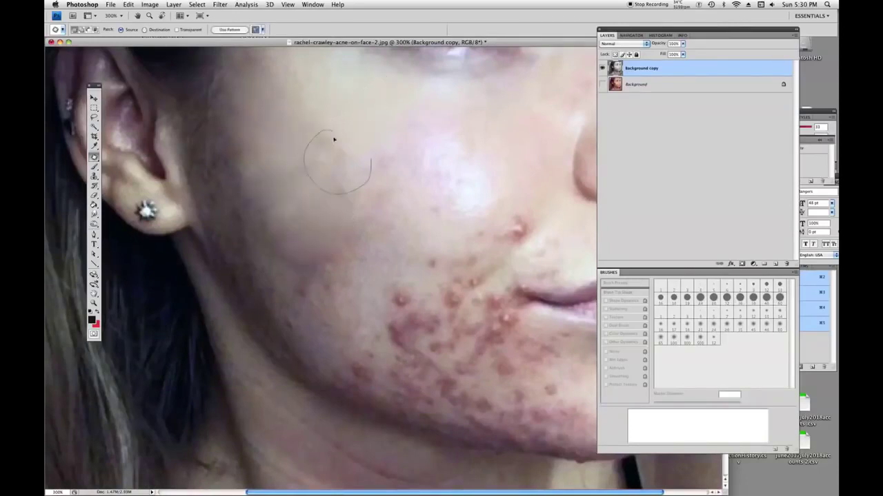
mouse_move(336, 137)
mouse_down()
mouse_move(387, 164)
mouse_move(303, 227)
mouse_move(309, 206)
mouse_move(370, 243)
mouse_up()
key(ctrl+d)
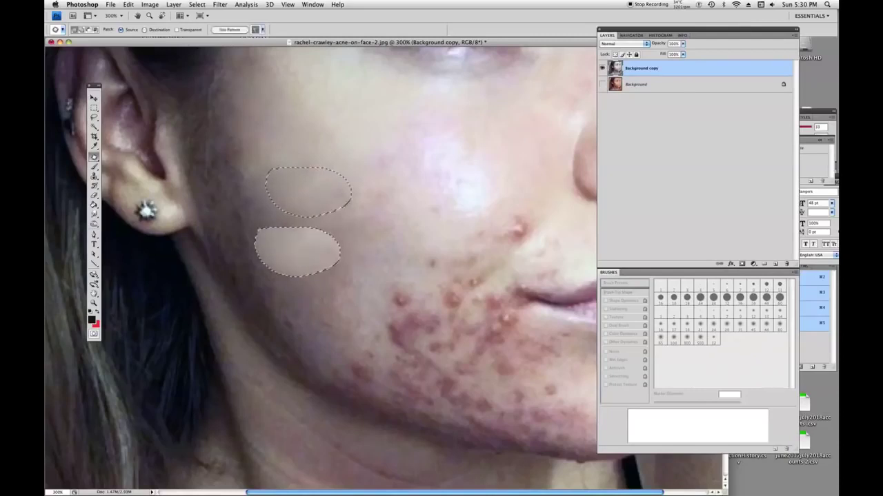
drag(303, 251, 307, 193)
key(ctrl+d)
Zoom out to the whole face, then zoom in on the lower face.
key(z)
key(ctrl+alt+0)
click(225, 198)
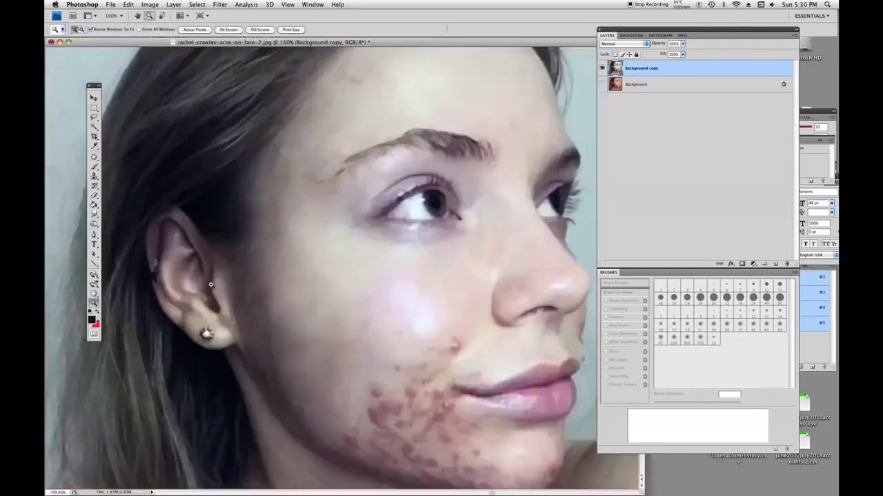
Patch out the red bump above the mouth corner, then pick the Healing Brush from the flyout.
key(j)
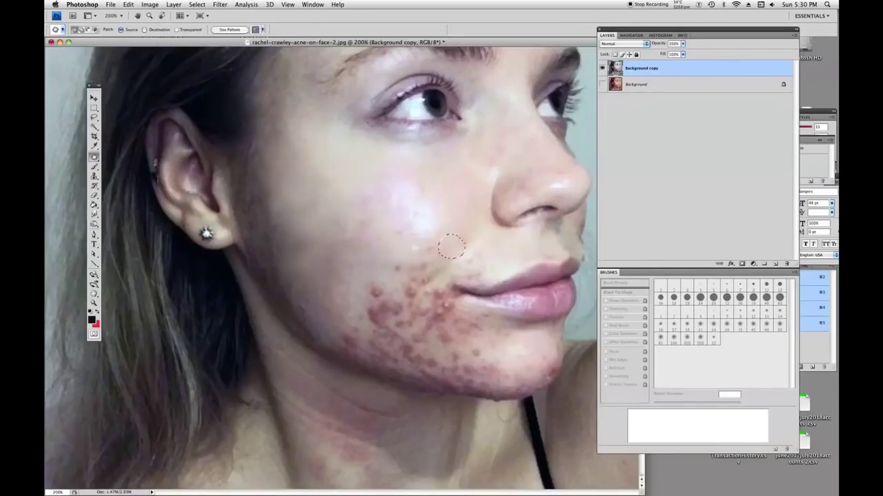
drag(94, 157, 131, 161)
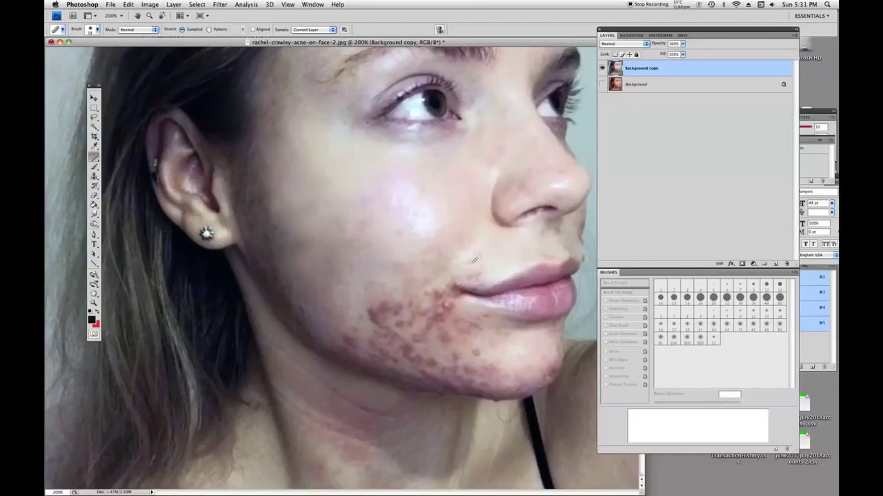
Heal the acne spots across the cheek, redoing one unsuccessful stroke.
ctrl+click(476, 296)
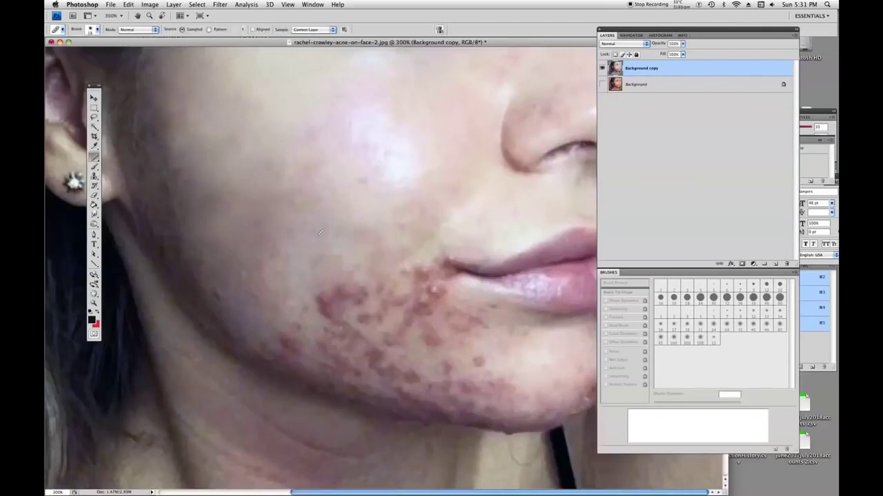
mouse_move(341, 286)
mouse_down()
mouse_move(362, 300)
mouse_move(341, 314)
mouse_move(351, 314)
mouse_move(404, 277)
mouse_up()
key(ctrl+z)
mouse_move(360, 318)
mouse_down()
mouse_move(413, 293)
mouse_move(417, 310)
mouse_up()
scroll(372, 277, down, 3)
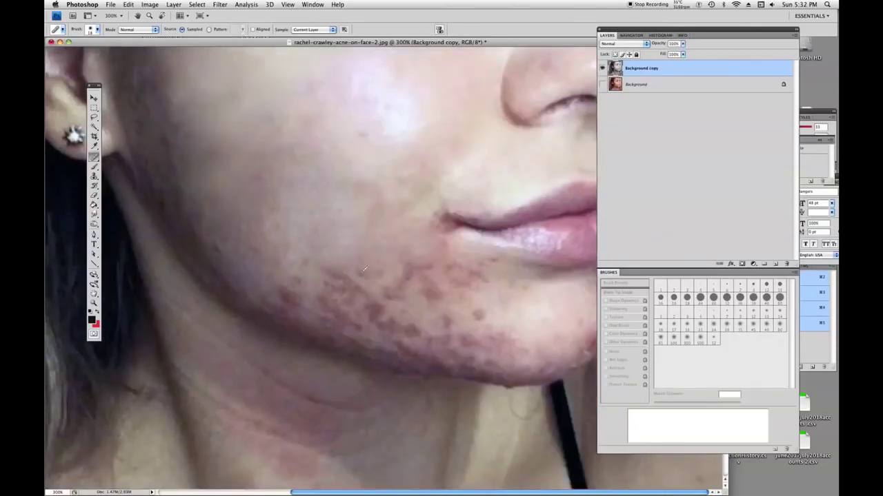
Heal the spots near the mouth corner, along the jawline and chin, and remaining cheek blotches.
drag(395, 271, 422, 252)
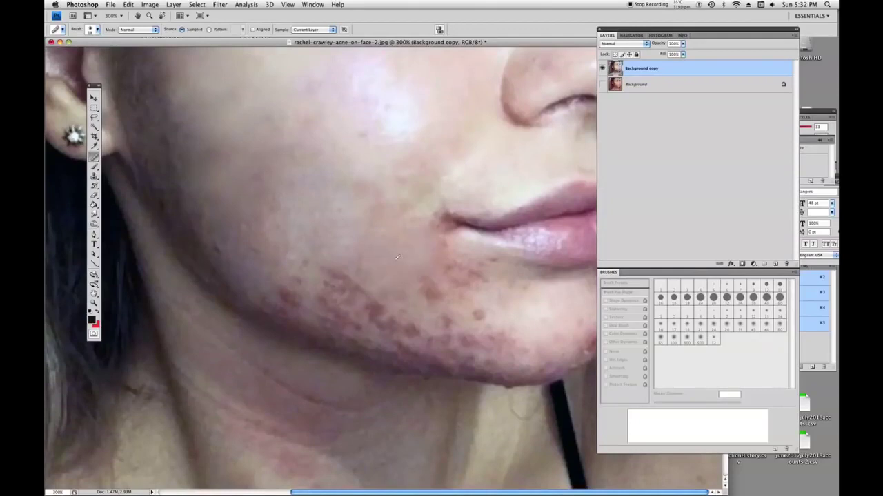
click(436, 219)
mouse_move(355, 284)
mouse_down()
mouse_move(303, 267)
mouse_move(417, 342)
mouse_up()
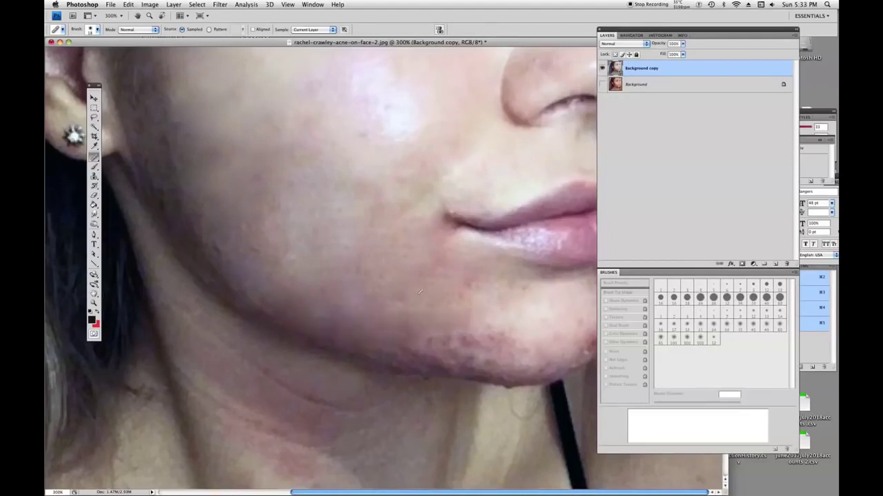
drag(414, 341, 552, 362)
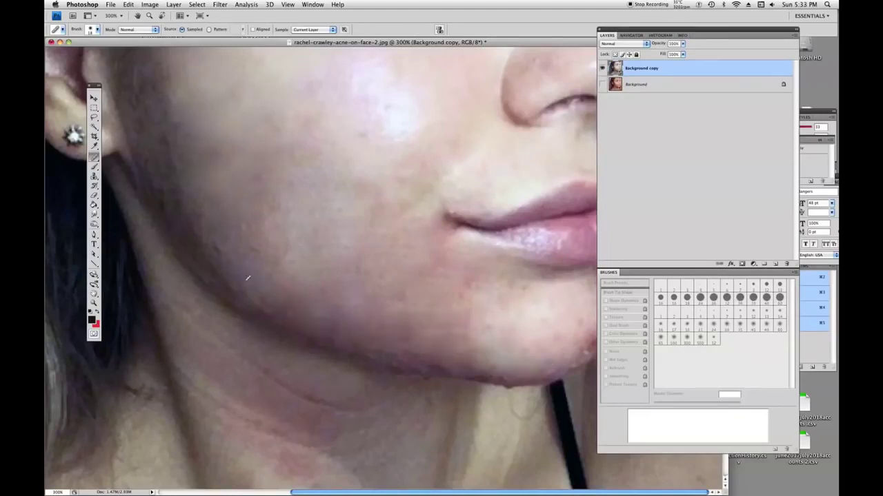
drag(248, 278, 279, 307)
drag(256, 246, 188, 100)
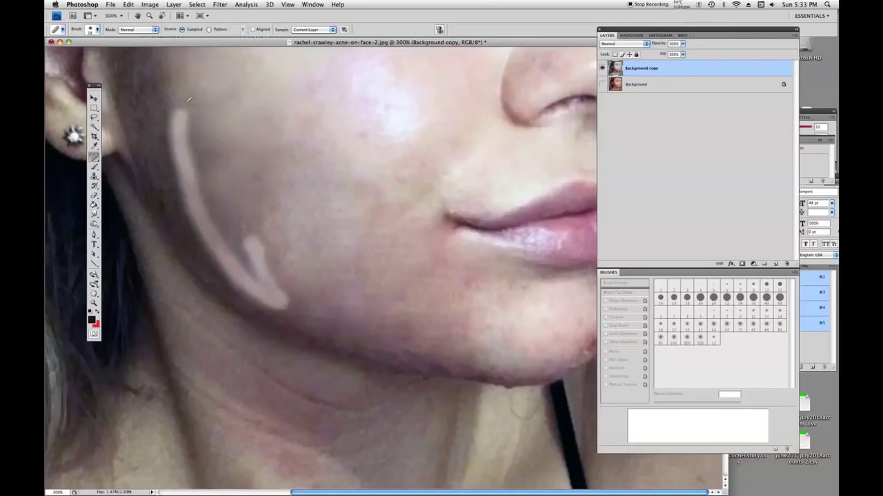
scroll(451, 278, up, 3)
Set the view back to 200% on the face and select the Patch Tool.
key(z)
alt+click(301, 260)
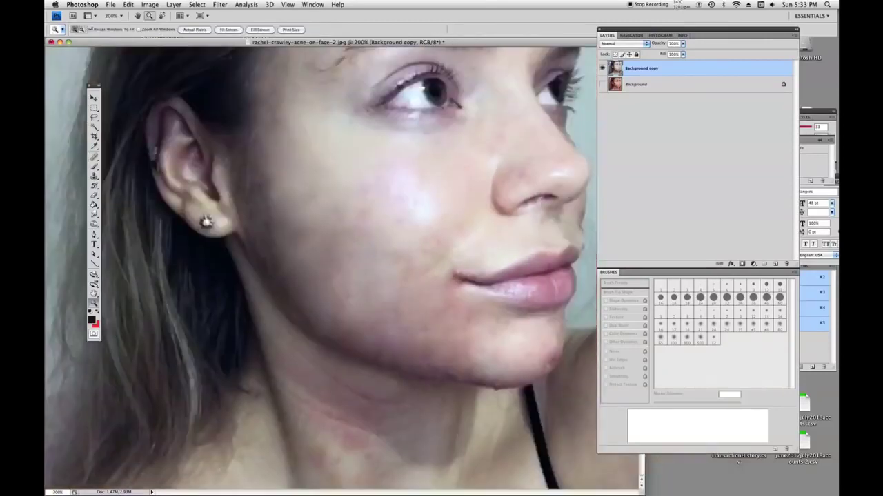
alt+click(328, 202)
click(373, 276)
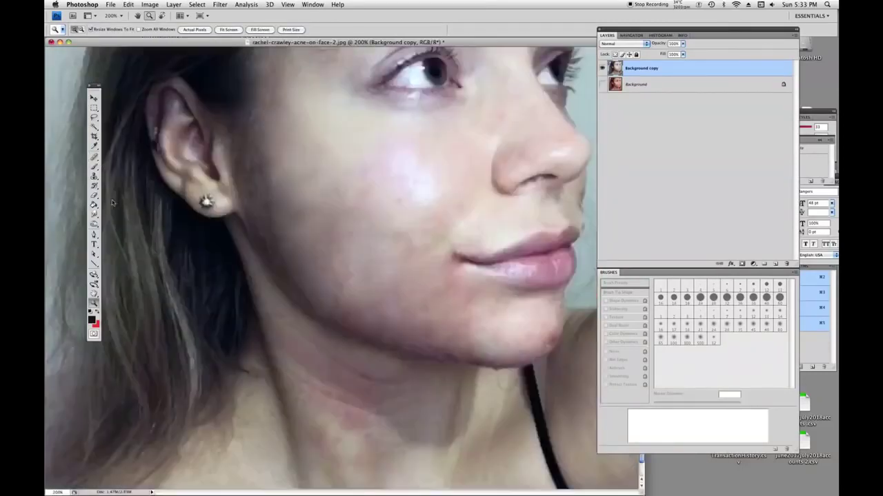
click(95, 156)
click(124, 174)
Patch three blotchy areas on the lower cheek with clean upper-cheek skin.
drag(304, 148, 307, 221)
drag(304, 186, 431, 153)
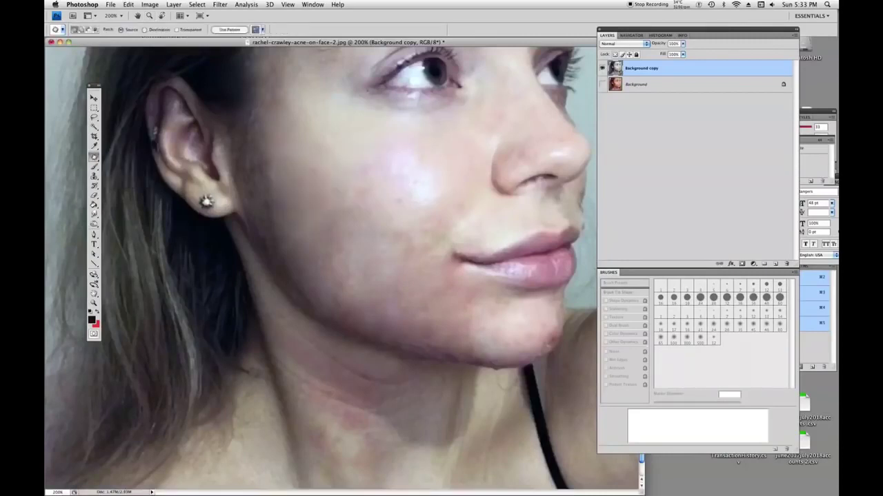
drag(322, 241, 353, 210)
mouse_move(372, 257)
mouse_down()
mouse_move(460, 150)
mouse_move(345, 138)
mouse_up()
key(ctrl+d)
drag(387, 217, 388, 216)
drag(404, 242, 449, 154)
key(ctrl+d)
Patch the blotchy jaw areas and the mole on the jaw with clean cheek skin.
drag(355, 190, 348, 192)
drag(358, 217, 469, 241)
key(ctrl+d)
drag(413, 313, 393, 279)
drag(421, 314, 352, 228)
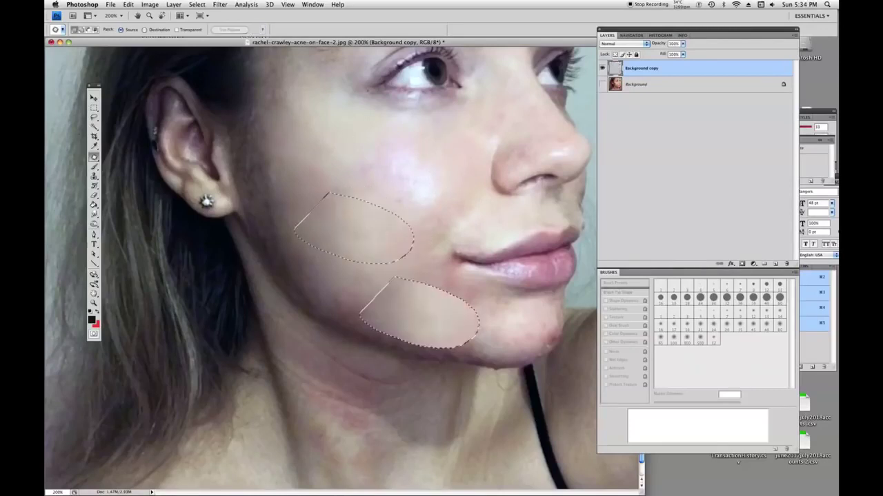
key(ctrl+d)
drag(429, 260, 428, 259)
drag(441, 283, 393, 221)
key(ctrl+d)
drag(373, 293, 400, 250)
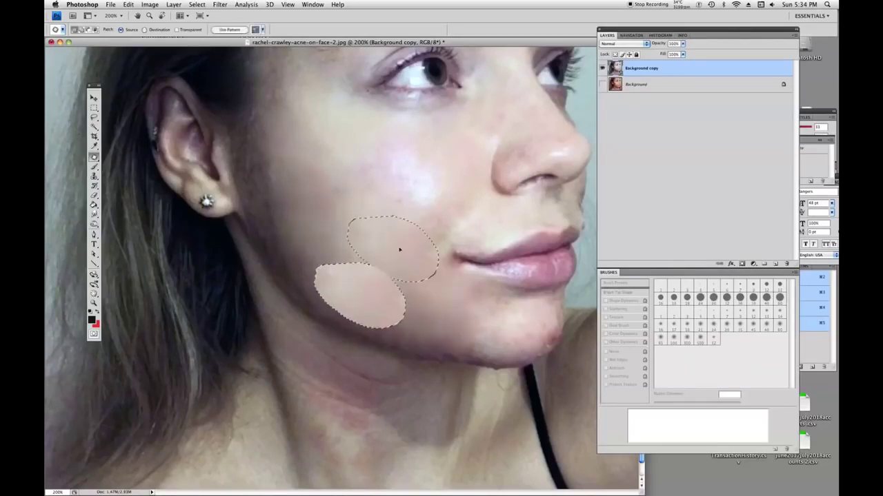
key(ctrl+d)
Heal the cheek down beside the ear with the Healing Brush.
drag(94, 157, 113, 163)
click(114, 162)
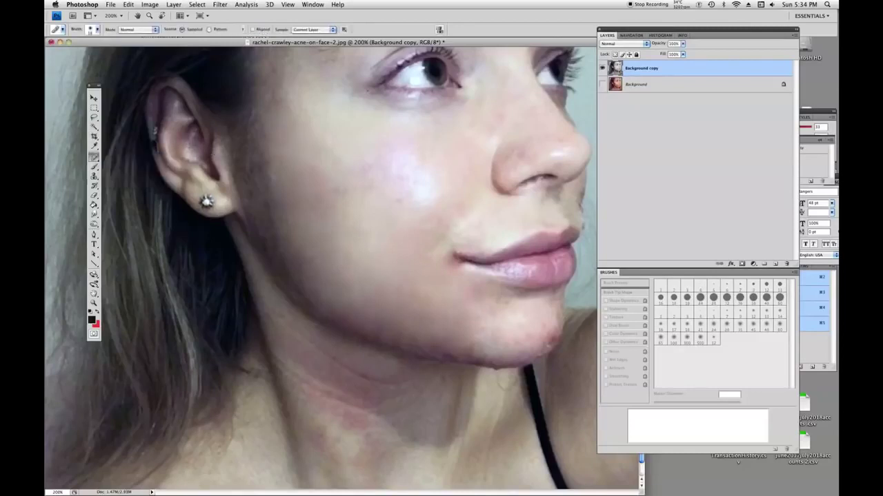
mouse_move(267, 142)
mouse_down()
mouse_move(256, 207)
mouse_move(284, 235)
mouse_move(311, 296)
mouse_move(274, 108)
mouse_move(321, 231)
mouse_up()
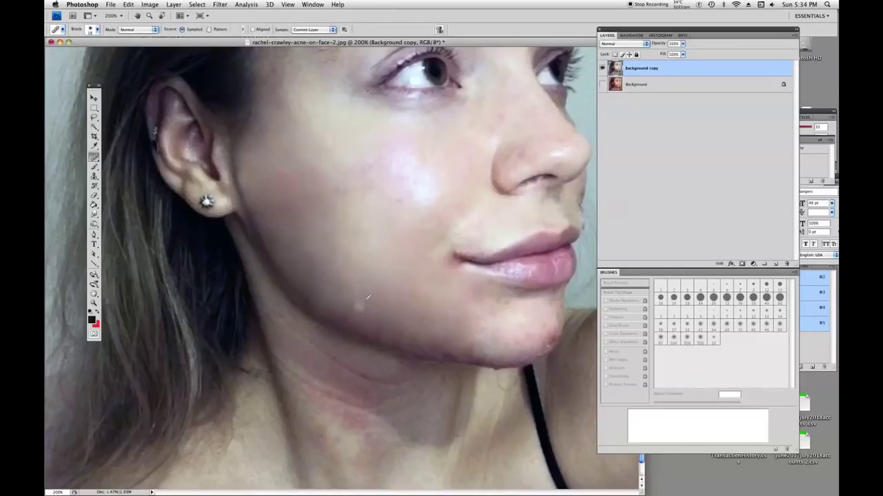
Heal the jawline, then clone out the red chin-edge spot with a 7 px brush at 500%.
mouse_move(336, 311)
mouse_down()
mouse_move(384, 341)
mouse_move(491, 360)
mouse_up()
scroll(437, 306, down, 1)
key(s)
key(ctrl+plus)
key(ctrl+plus)
key(ctrl+plus)
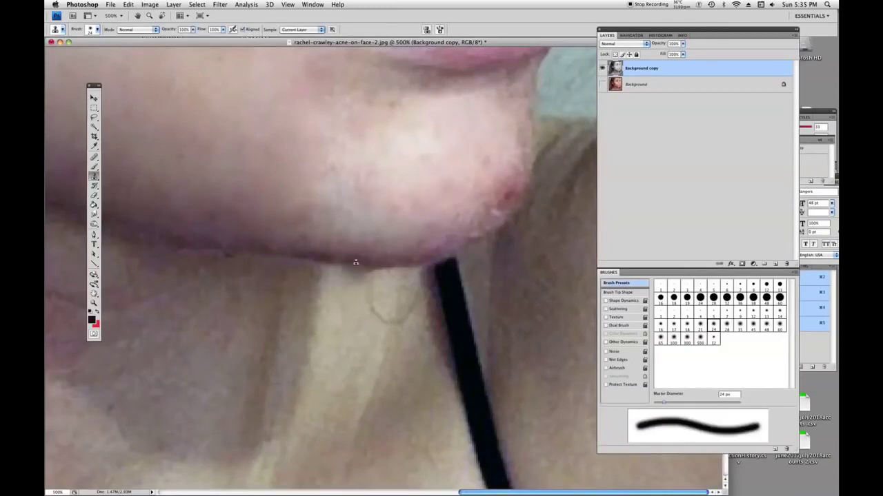
key(bracketleft)
key(bracketleft)
key(bracketleft)
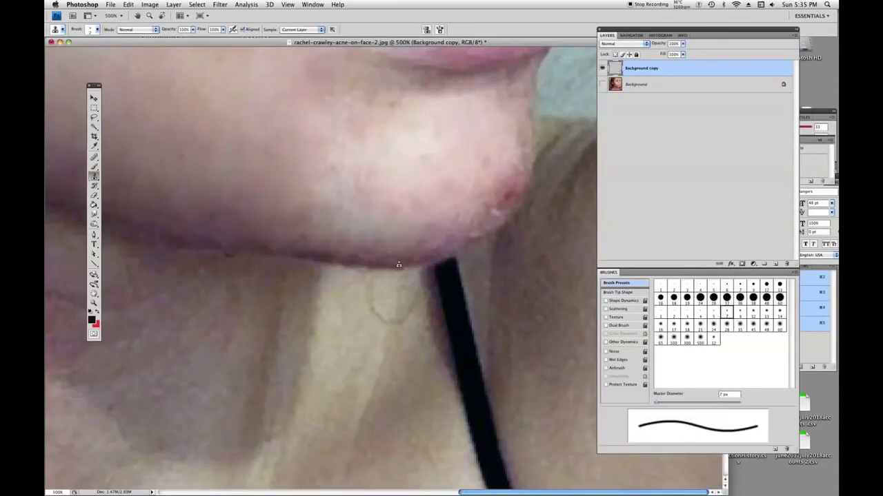
drag(521, 170, 514, 179)
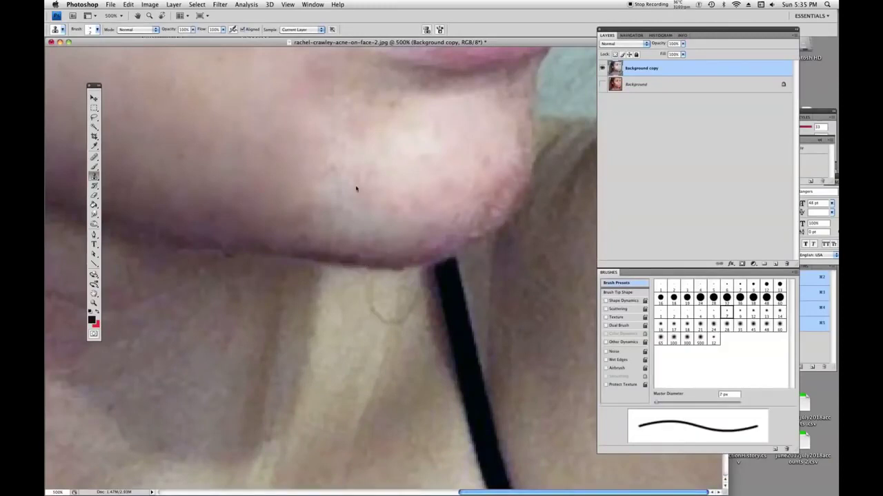
Heal along the chin's lower edge, then zoom out to 200% to see the whole face.
key(j)
click(96, 29)
click(487, 151)
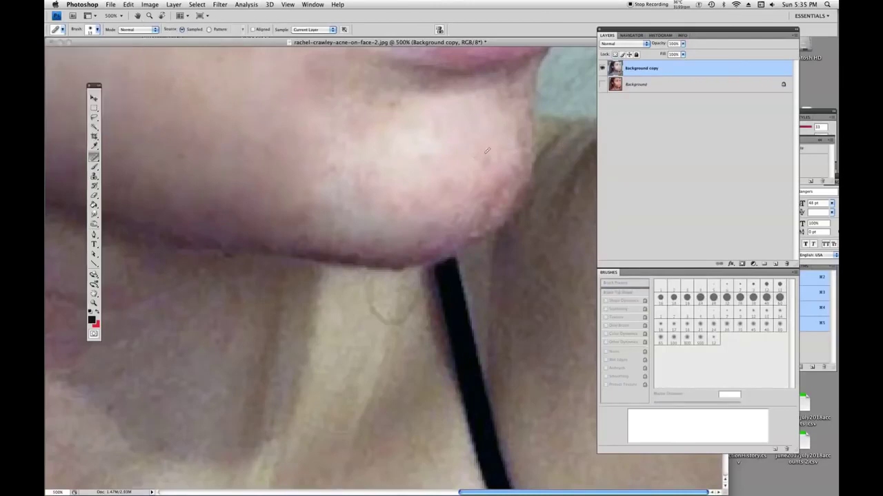
mouse_move(503, 194)
mouse_down()
mouse_move(417, 230)
mouse_move(414, 255)
mouse_up()
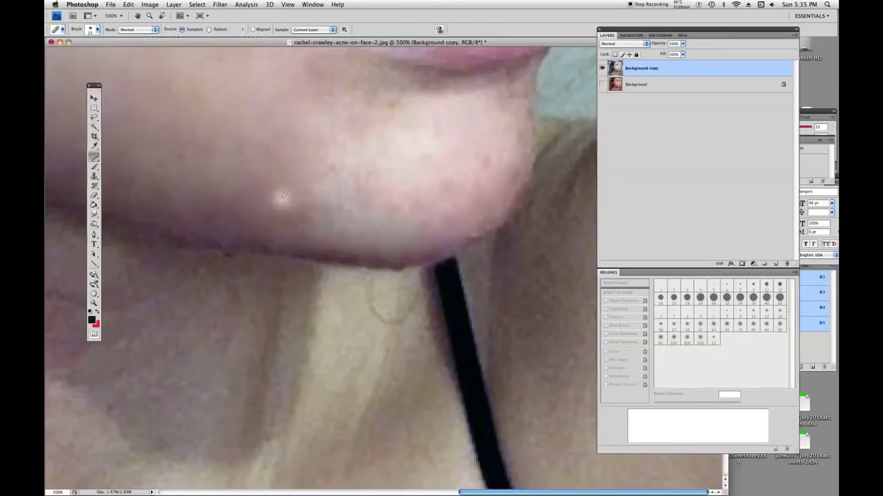
key(z)
alt+click(197, 195)
alt+click(272, 159)
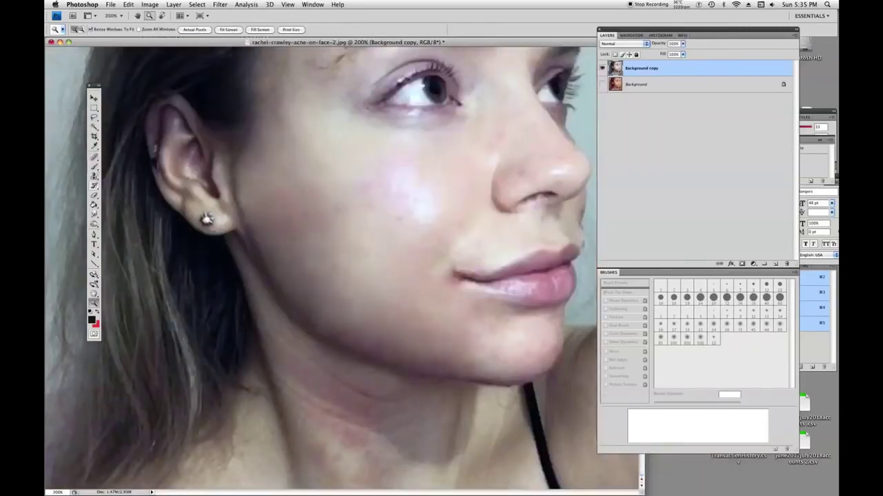
Switch between the Healing Brush and Clone Stamp and scroll back up the face.
key(j)
key(s)
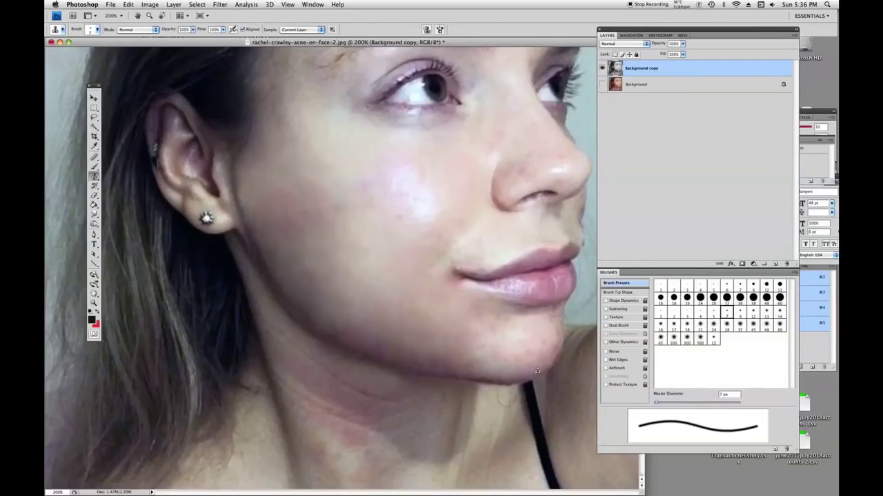
key(j)
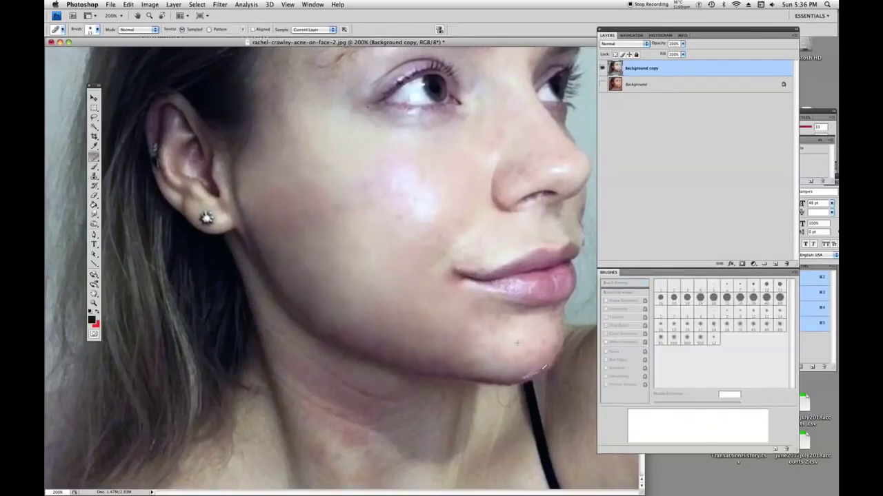
scroll(352, 284, up, 3)
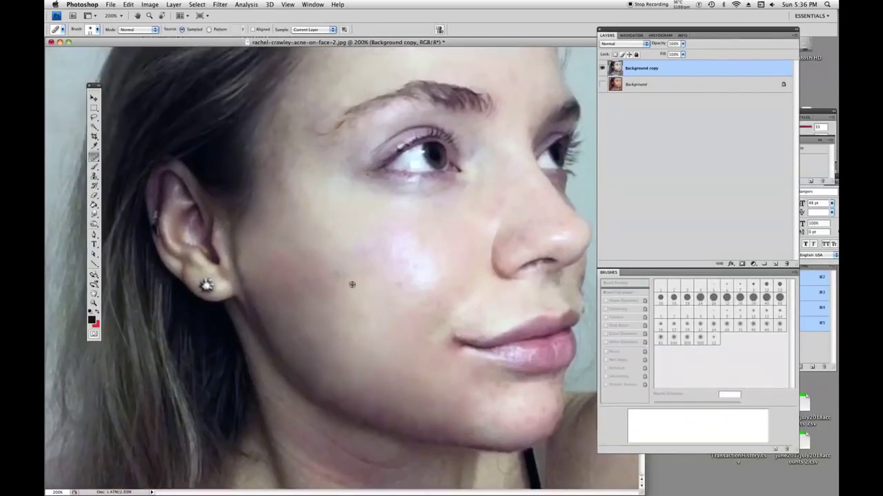
Apply a midtone Color Balance of +41 red and -10 yellow, then view at 100%.
click(150, 4)
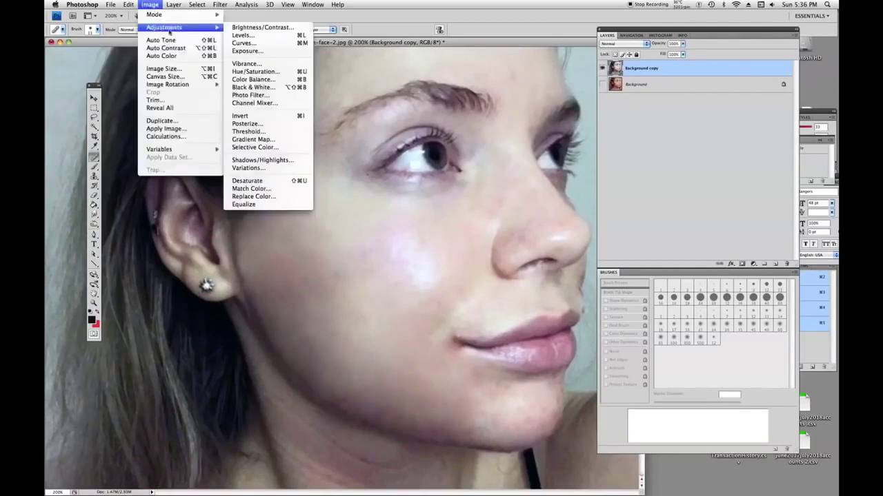
click(262, 80)
drag(623, 67, 642, 69)
drag(624, 84, 620, 86)
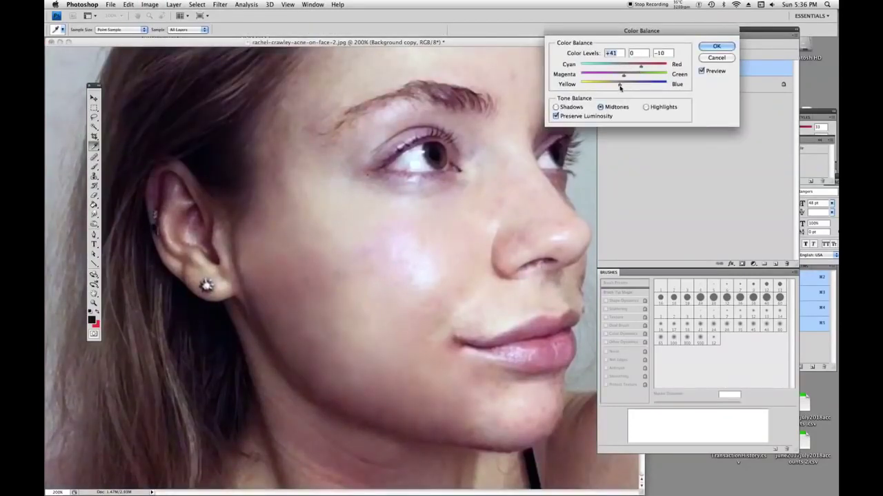
key(Return)
double_click(94, 302)
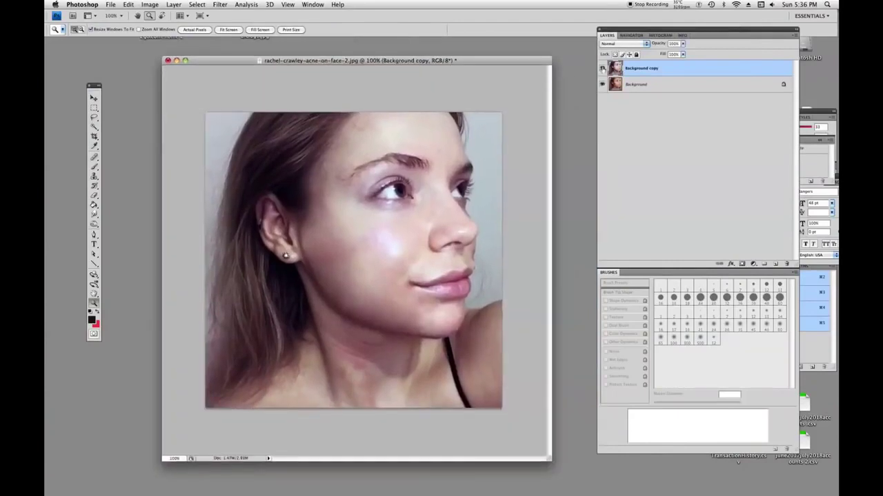
Toggle the Background copy layer off and on to compare with the original, then browse the Blur filters.
click(602, 69)
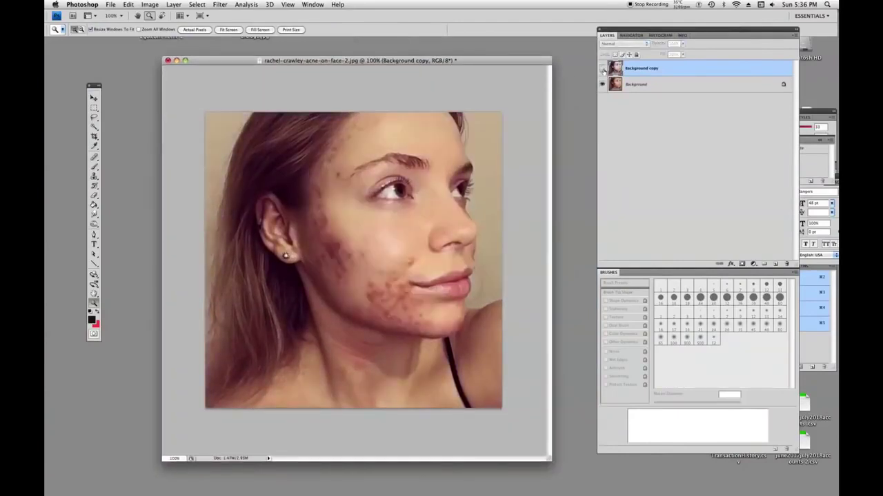
click(602, 69)
click(220, 5)
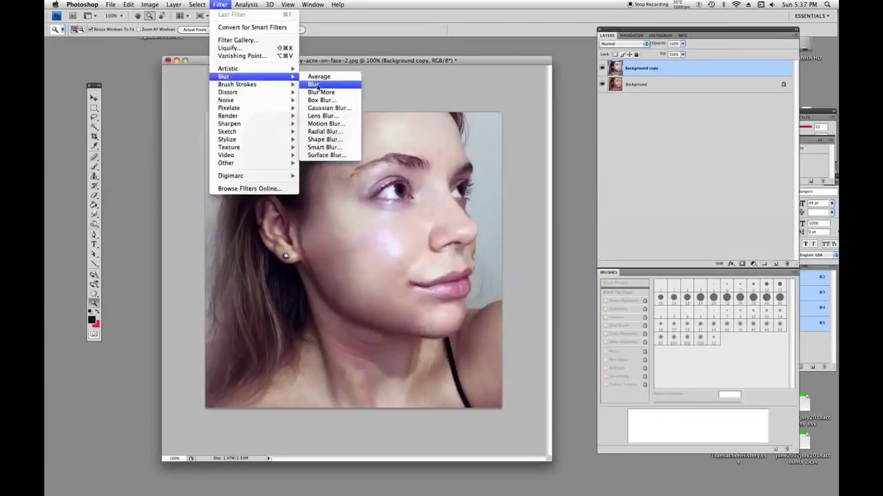
Lasso the cheek and jaw, look through the Sharpen filters, then clear the selection.
click(94, 117)
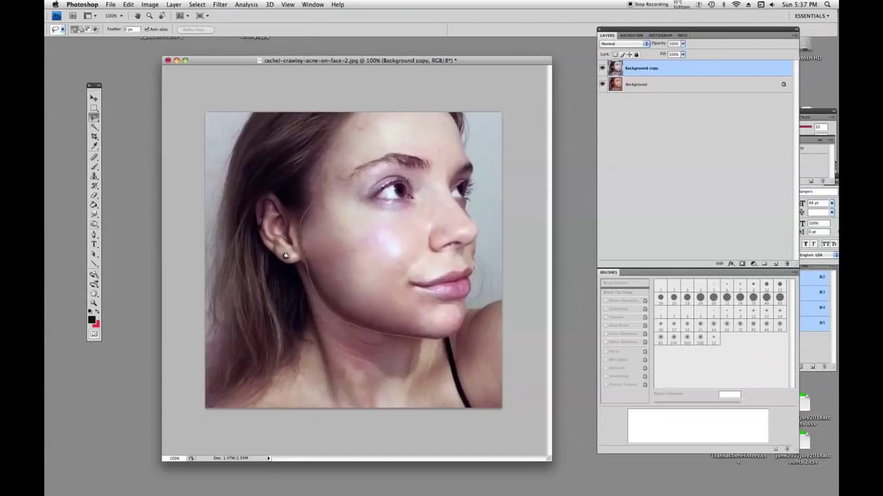
drag(331, 183, 334, 181)
click(220, 4)
click(224, 5)
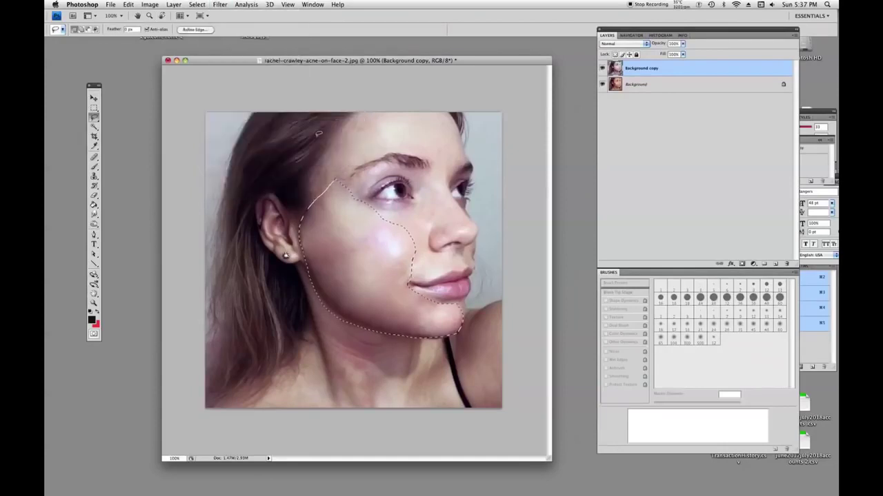
click(224, 5)
key(c)
key(ctrl+d)
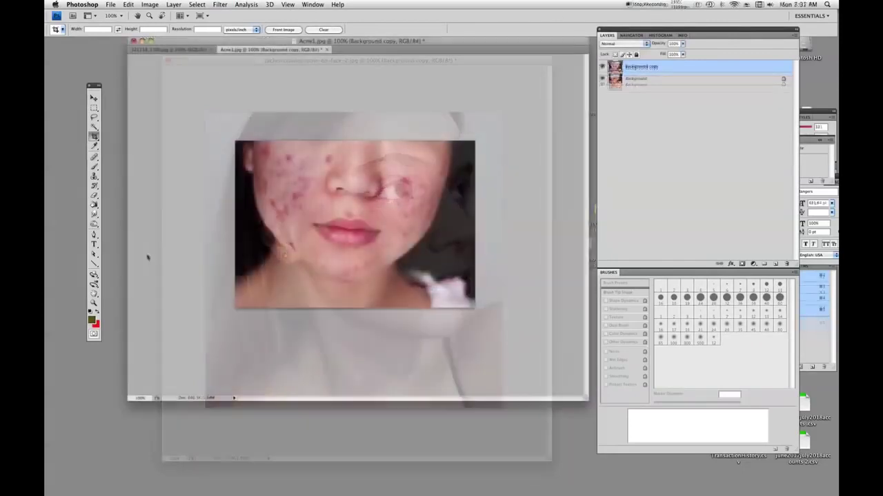
Zoom in on the cheek and patch three upper-left cheek pimples with clean skin from above.
click(327, 198)
click(94, 157)
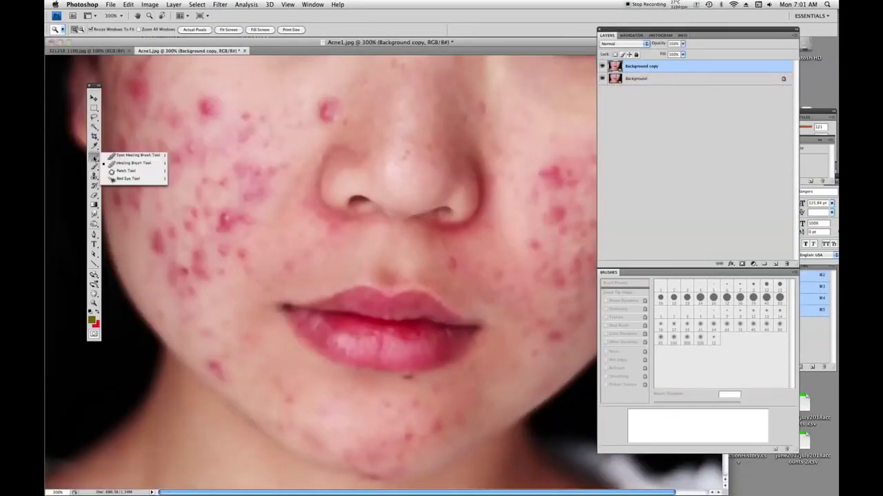
click(126, 171)
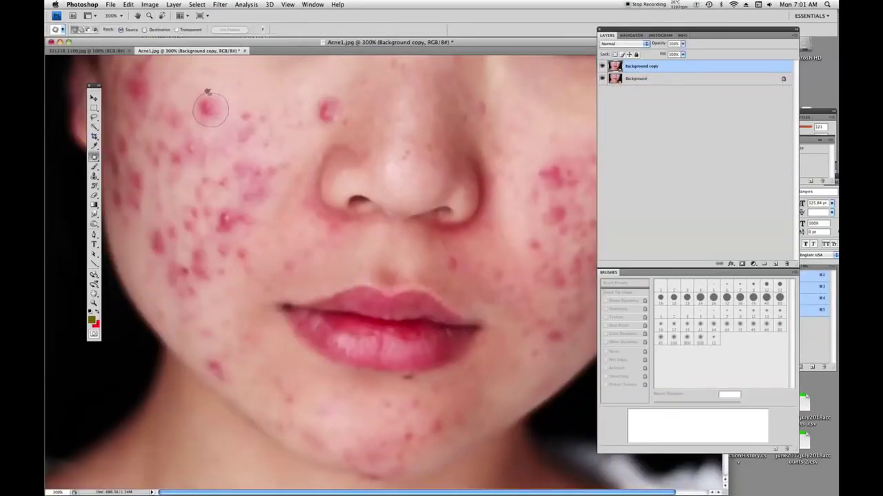
drag(207, 92, 235, 77)
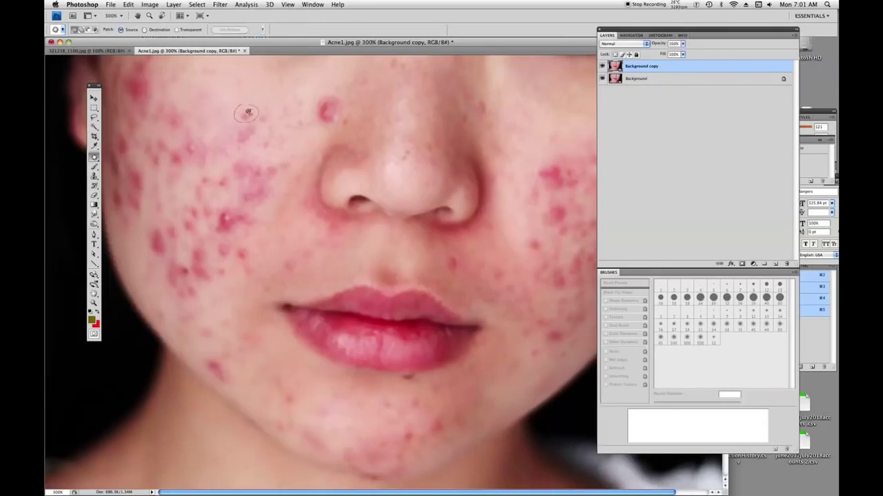
drag(247, 111, 253, 87)
key(ctrl+d)
mouse_move(243, 127)
mouse_down()
mouse_move(238, 135)
mouse_move(248, 90)
mouse_up()
key(ctrl+d)
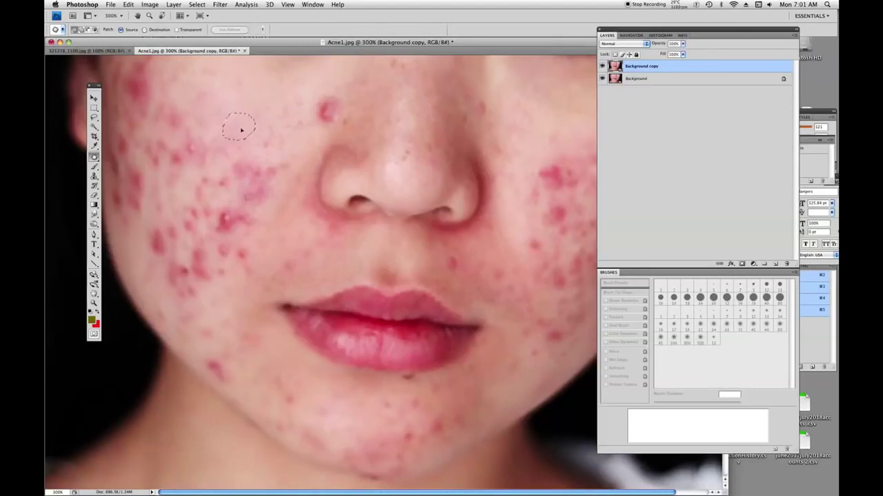
drag(242, 130, 253, 87)
key(ctrl+d)
Spot-heal the pimple beside the nose and several red cheek blemishes.
click(93, 157)
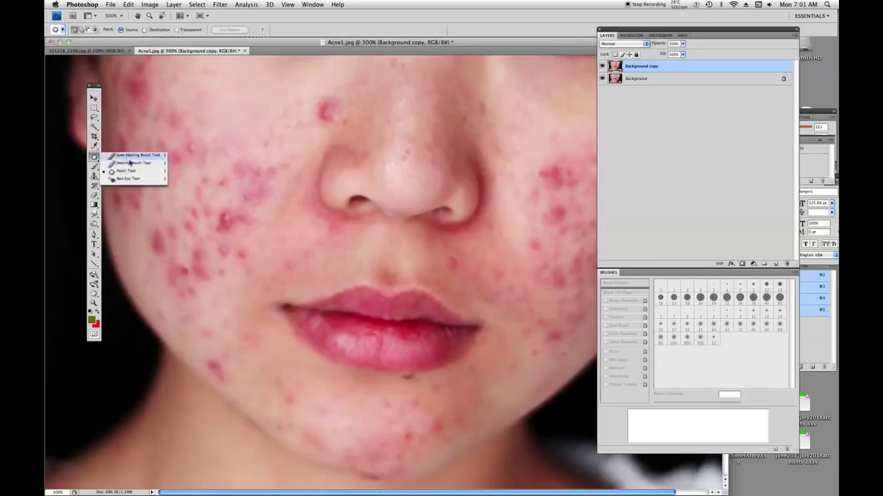
click(135, 155)
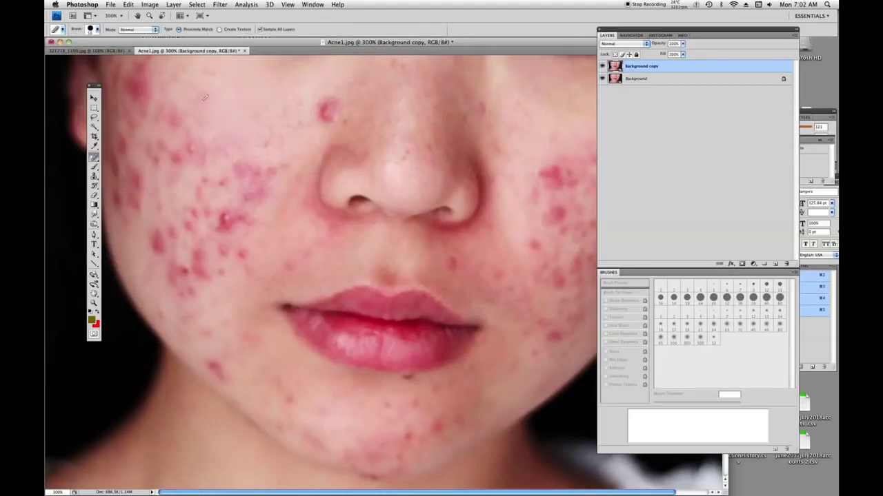
click(325, 110)
click(267, 143)
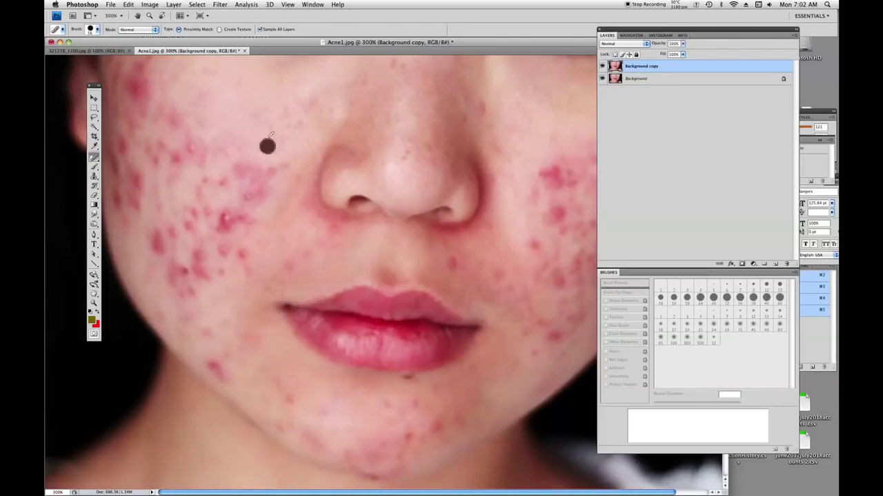
click(242, 172)
click(264, 166)
Smooth the remaining left-cheek blemishes with the Healing Brush.
drag(95, 158, 131, 165)
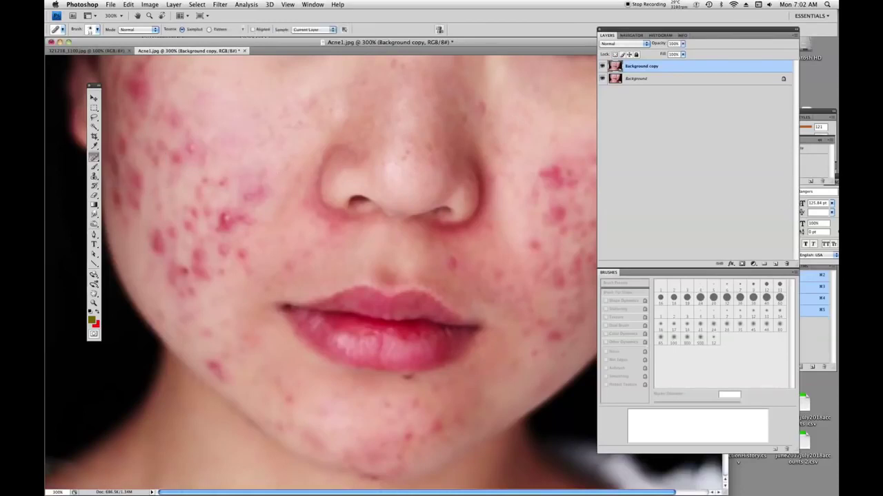
drag(248, 172, 254, 196)
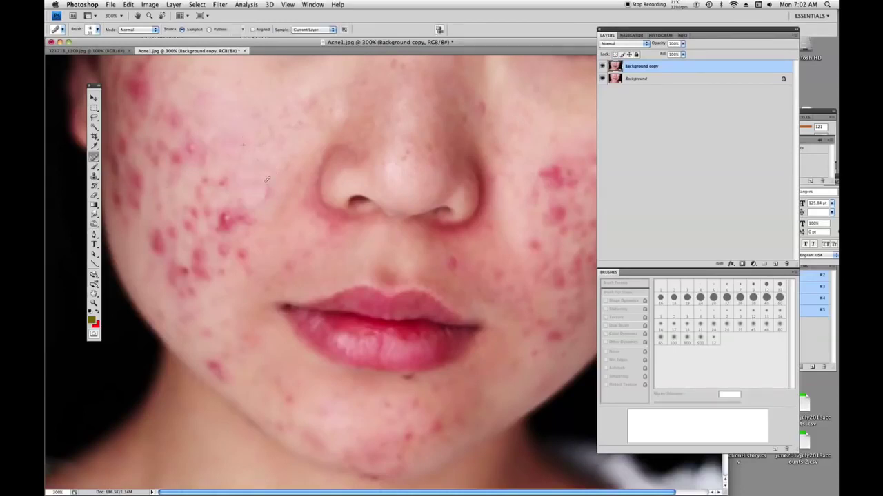
click(193, 147)
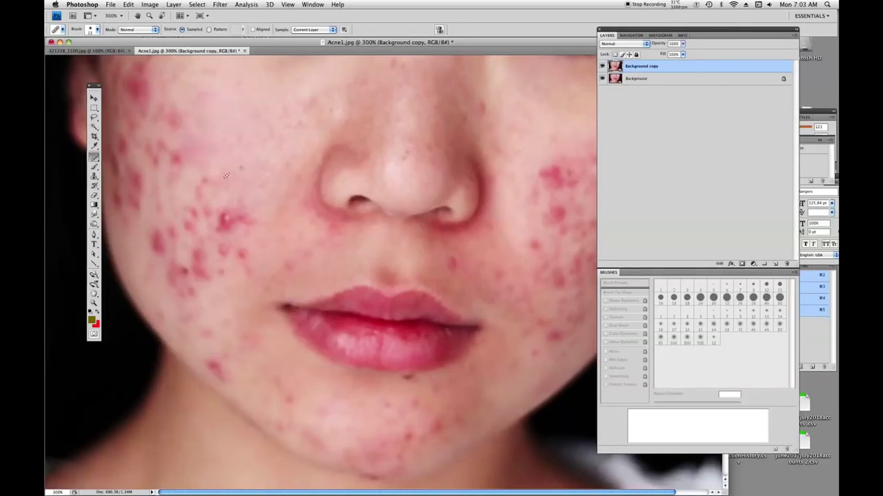
Try the Clone Stamp at 7 px, then heal a small lower-cheek spot with the Healing Brush.
key(s)
click(727, 309)
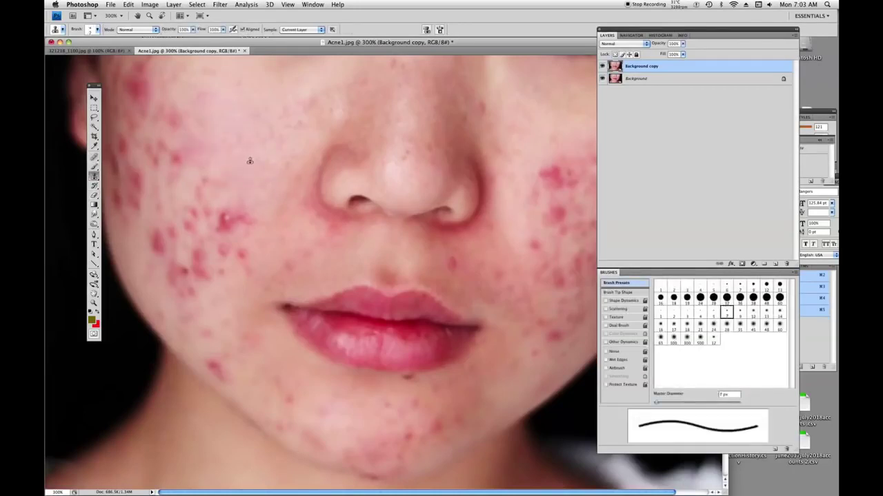
key(j)
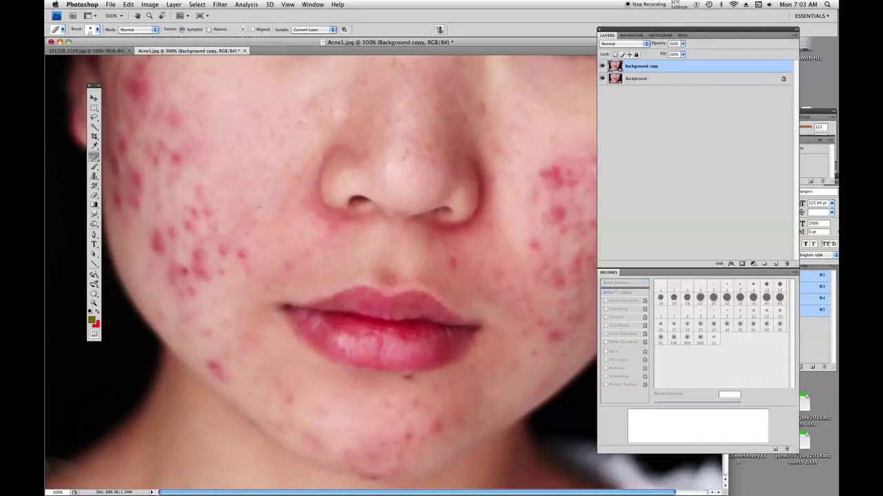
click(126, 171)
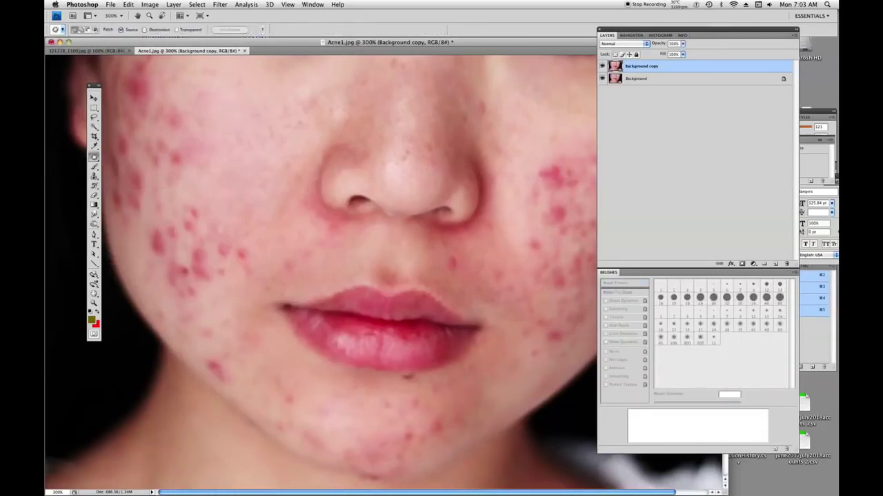
click(94, 166)
click(123, 163)
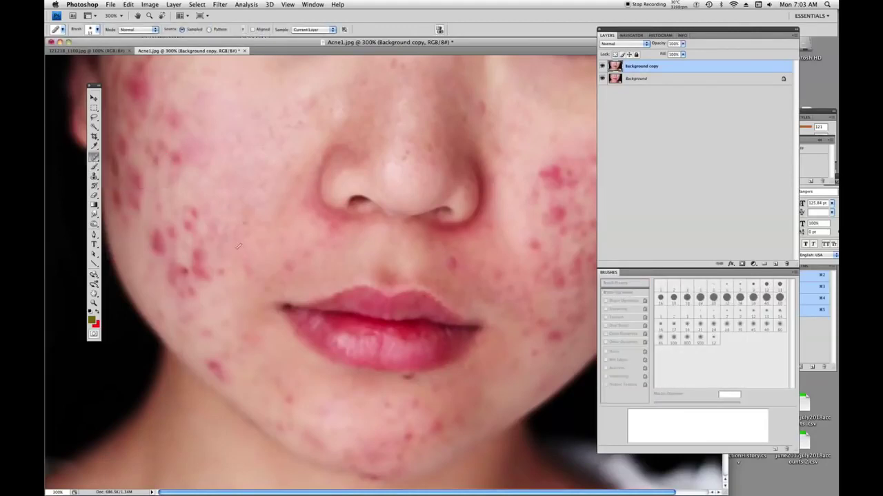
click(196, 213)
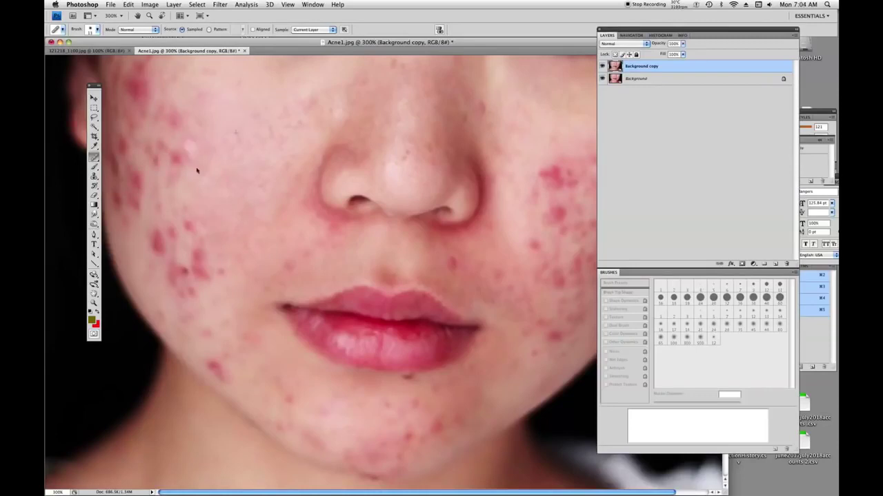
Paint Spot Healing Brush strokes over the left and lower-left cheek blemish clusters.
key(shift+j)
click(172, 159)
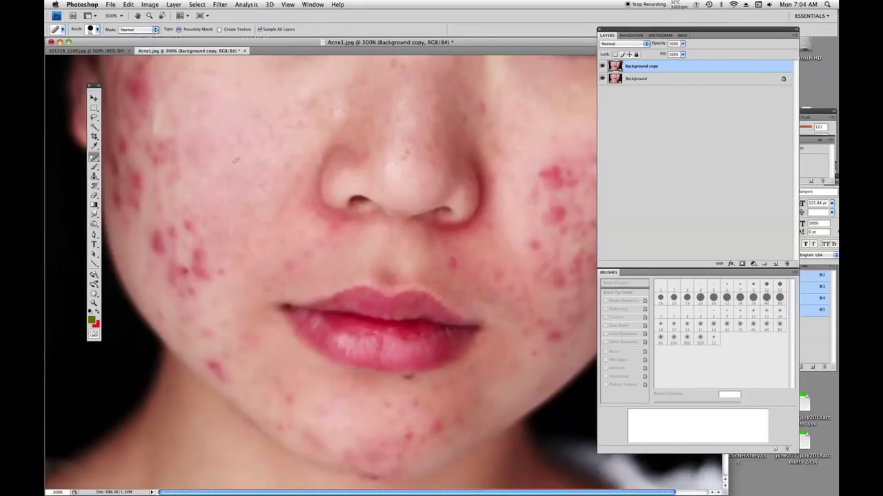
click(97, 32)
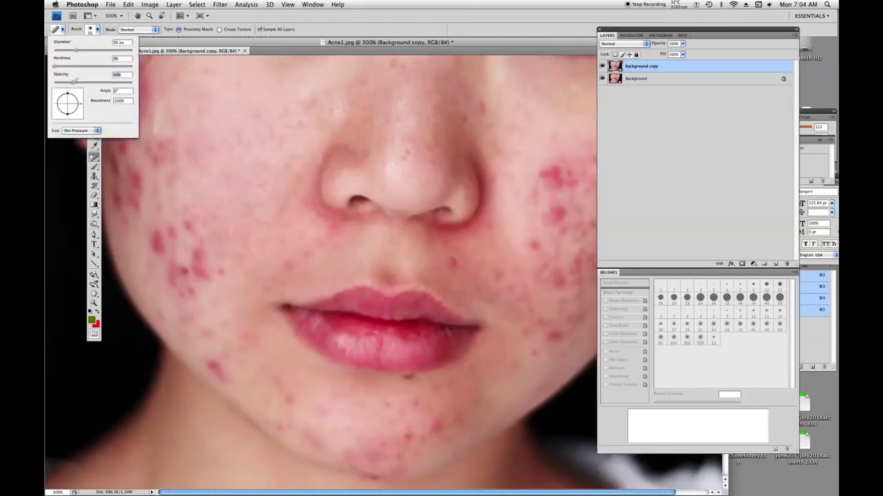
click(204, 124)
drag(172, 179, 168, 141)
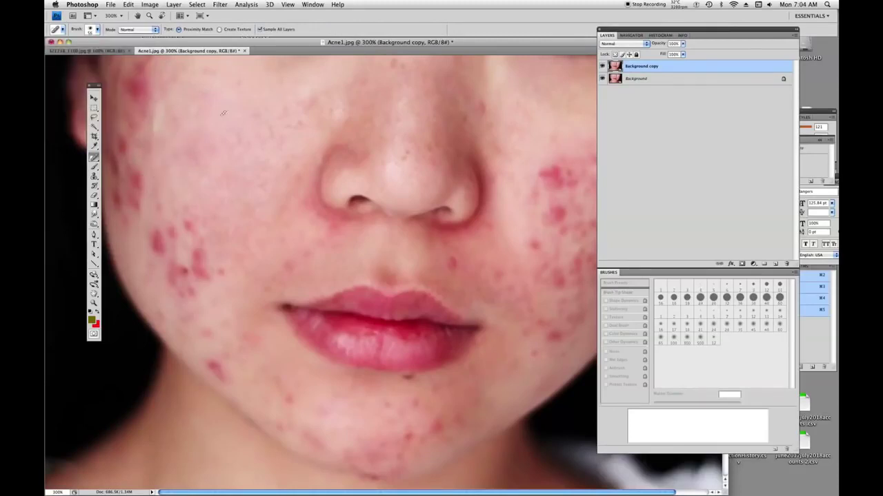
drag(202, 252, 195, 272)
drag(180, 227, 172, 236)
mouse_move(193, 265)
mouse_down()
mouse_move(199, 282)
mouse_move(163, 231)
mouse_move(175, 303)
mouse_up()
click(220, 374)
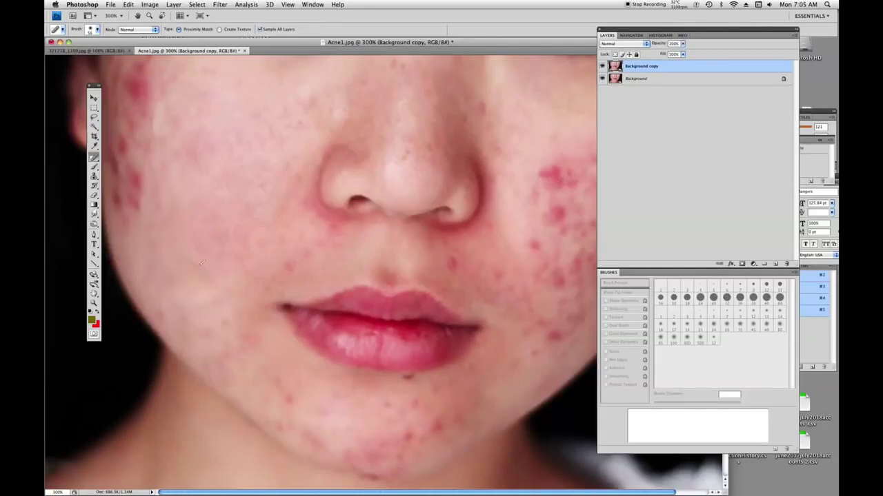